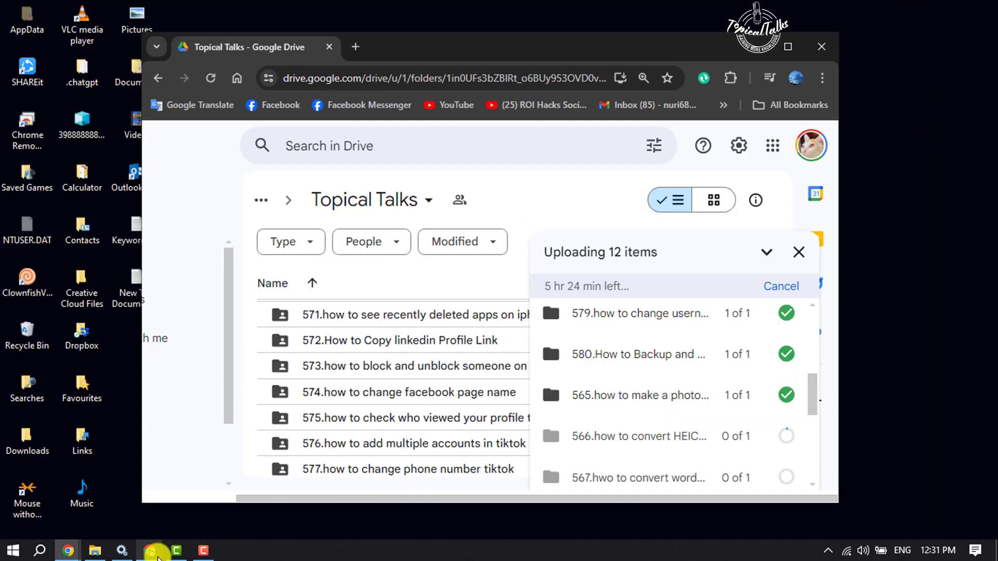
# Bring the other Chrome window, showing a blank new tab, to the front.
pyautogui.click(149, 550)
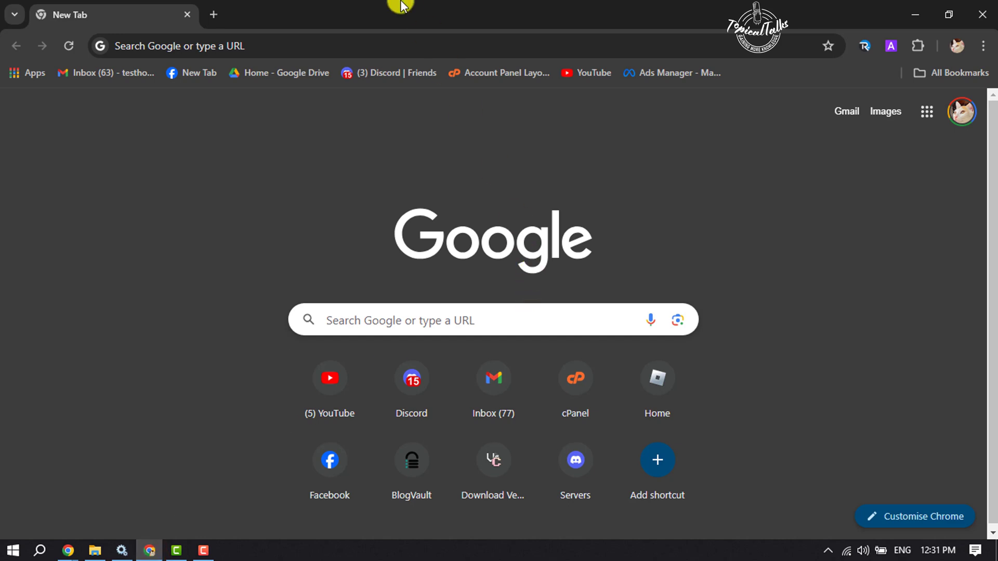
# Search 'shimeji' from the address-bar suggestions to reach the shimejis.xyz extension homepage.
pyautogui.click(392, 48)
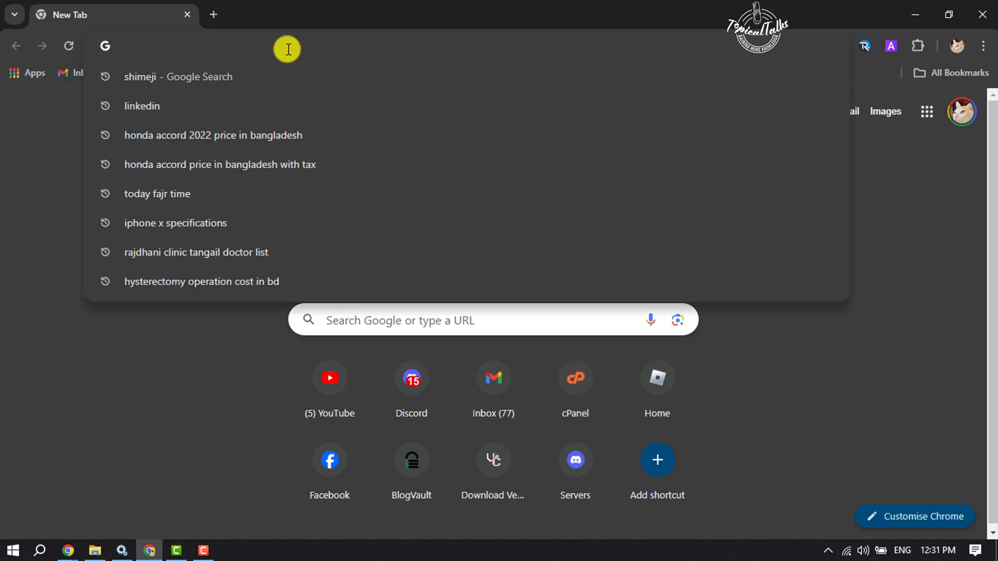
pyautogui.click(229, 76)
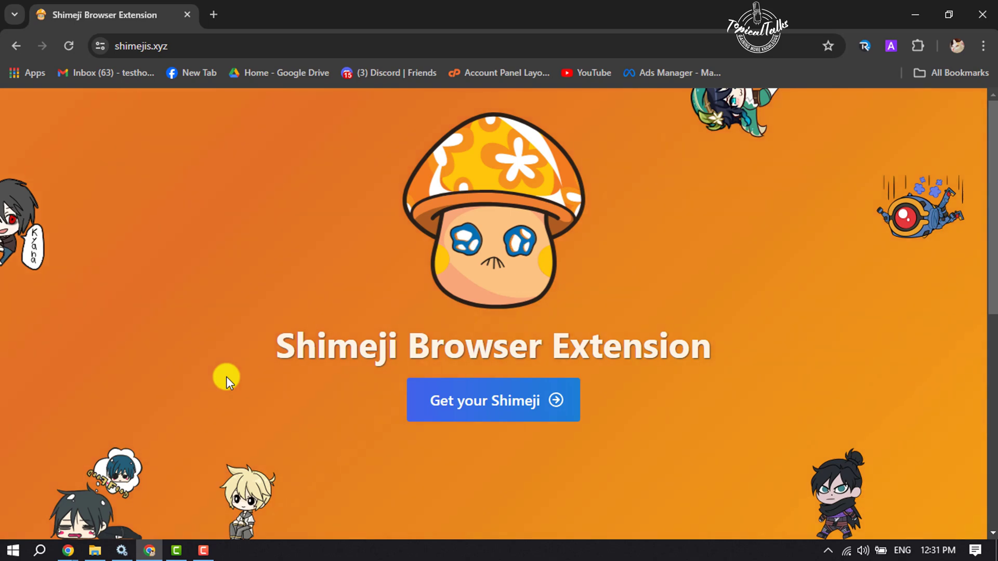
# Go to the Shimeji Directory through the 'Get your Shimeji' link.
pyautogui.click(517, 408)
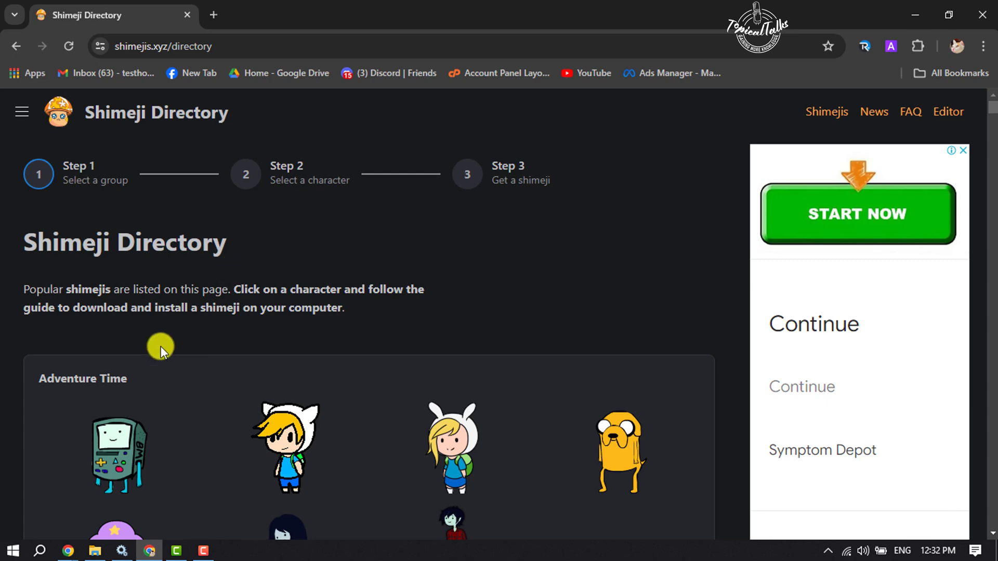
pyautogui.scroll(-1, 161, 346)
pyautogui.scroll(-2, 190, 379)
pyautogui.scroll(-2, 191, 380)
pyautogui.scroll(-4, 383, 330)
pyautogui.scroll(-5, 383, 334)
pyautogui.scroll(-3, 382, 333)
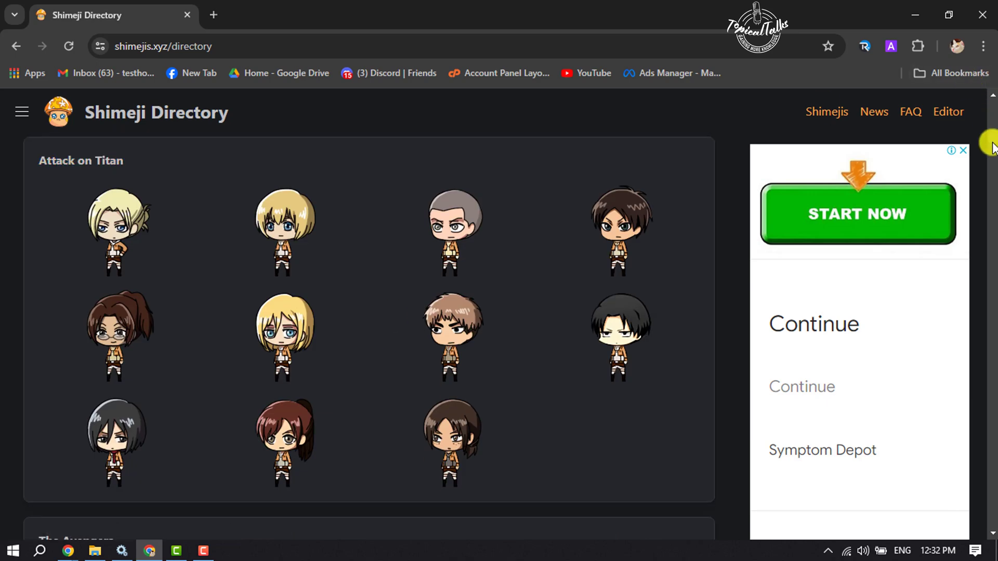
pyautogui.moveTo(988, 137)
pyautogui.mouseDown()
pyautogui.moveTo(993, 245)
pyautogui.moveTo(990, 119)
pyautogui.mouseUp()
pyautogui.scroll(3, 346, 211)
pyautogui.scroll(5, 350, 229)
pyautogui.scroll(-1, 351, 230)
pyautogui.scroll(-1, 352, 229)
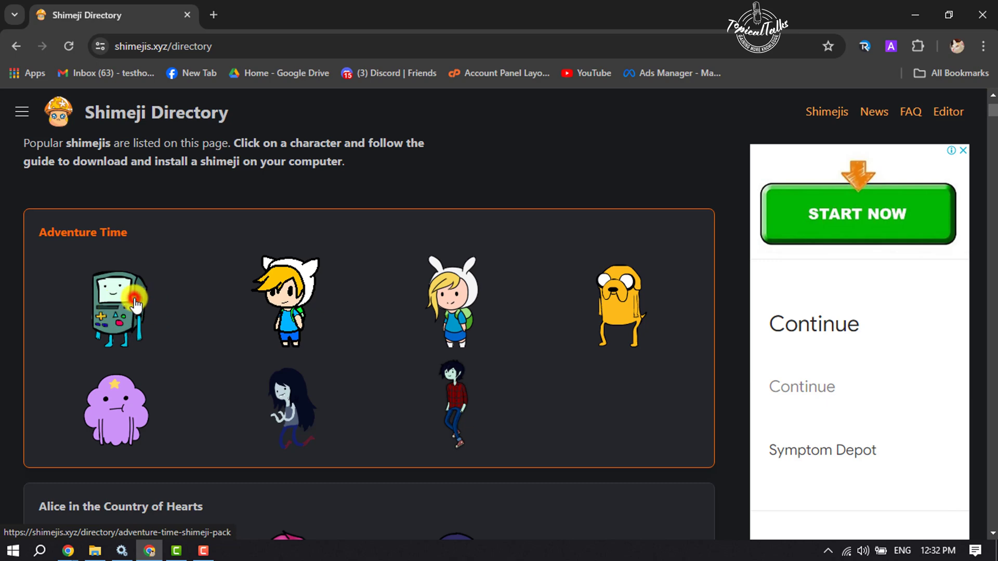
# Open the Adventure Time pack, then BMO's shimeji page.
pyautogui.click(135, 304)
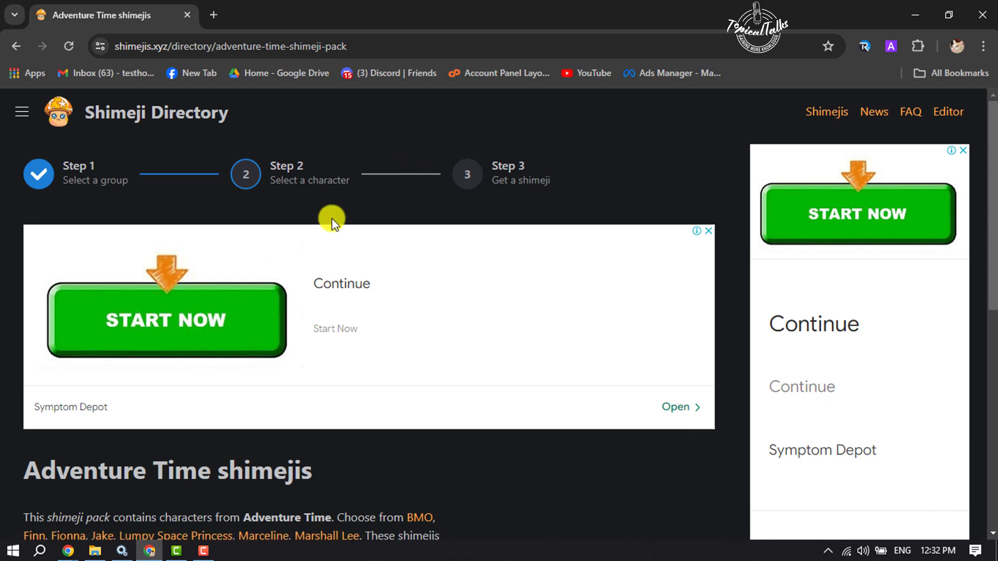
pyautogui.scroll(-2, 331, 218)
pyautogui.scroll(-2, 332, 219)
pyautogui.scroll(-1, 331, 218)
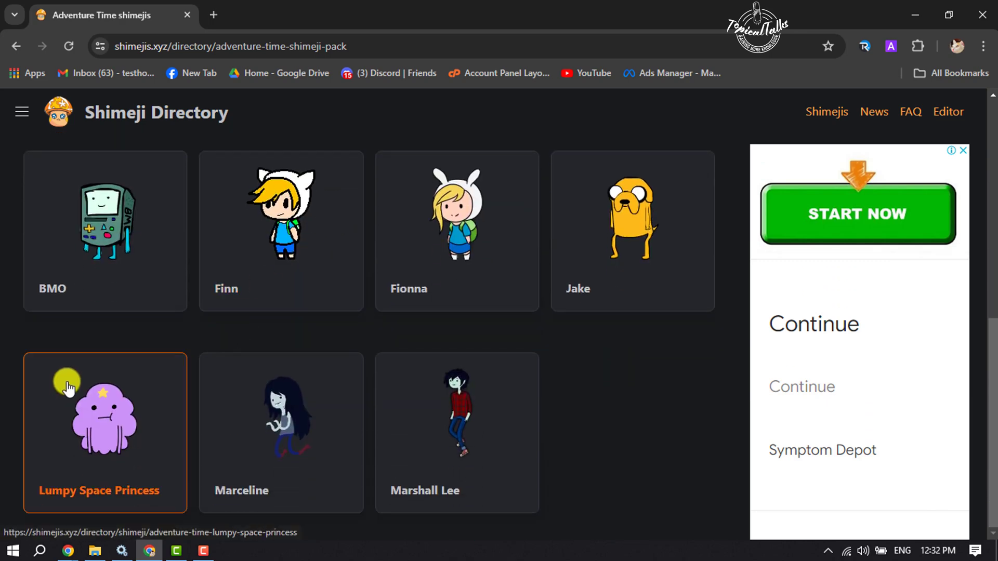
pyautogui.scroll(3, 293, 339)
pyautogui.scroll(-2, 292, 339)
pyautogui.click(83, 319)
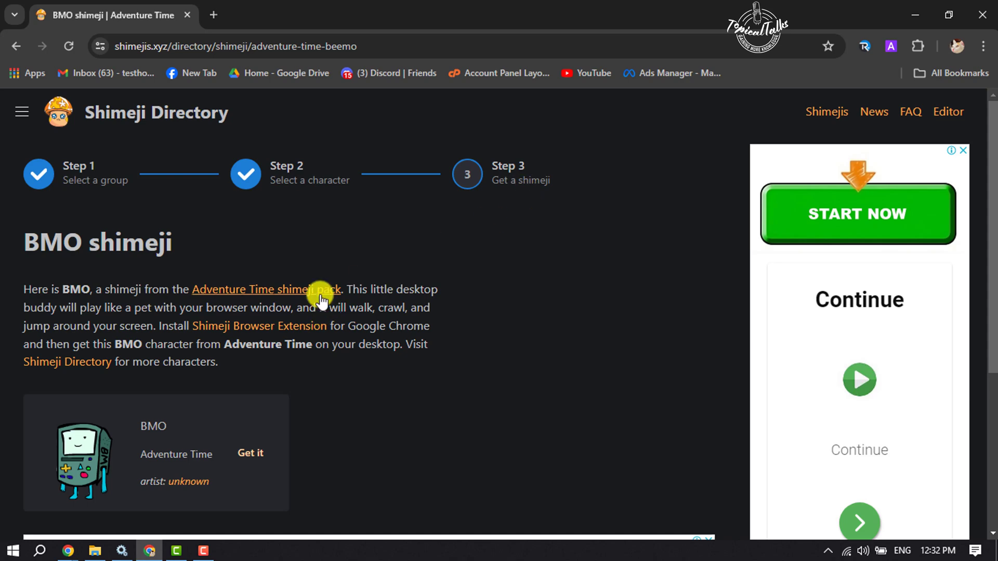
pyautogui.scroll(-2, 351, 270)
pyautogui.scroll(1, 133, 382)
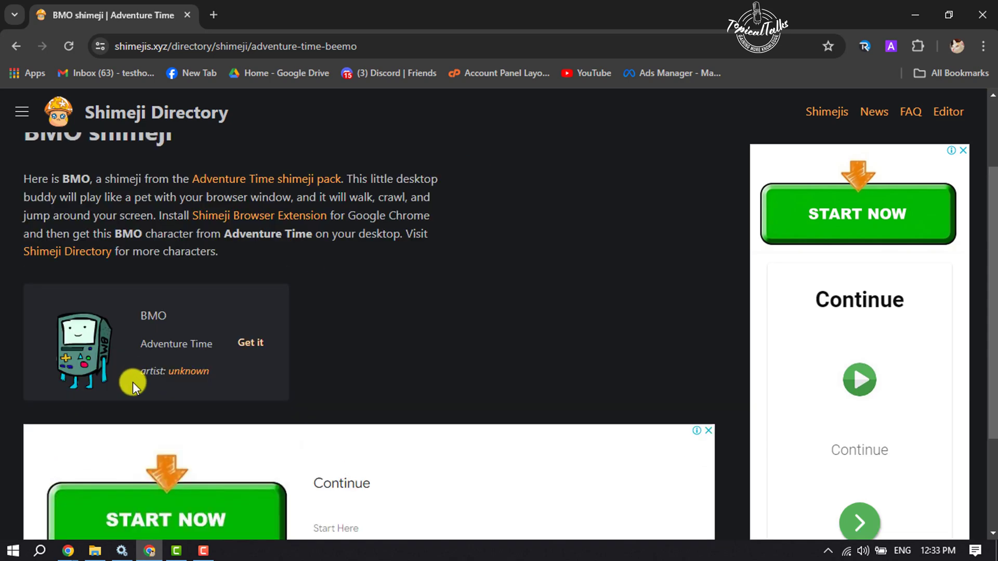
# Start getting BMO, sign in with Google, and go to the extension's Chrome Web Store listing.
pyautogui.click(250, 347)
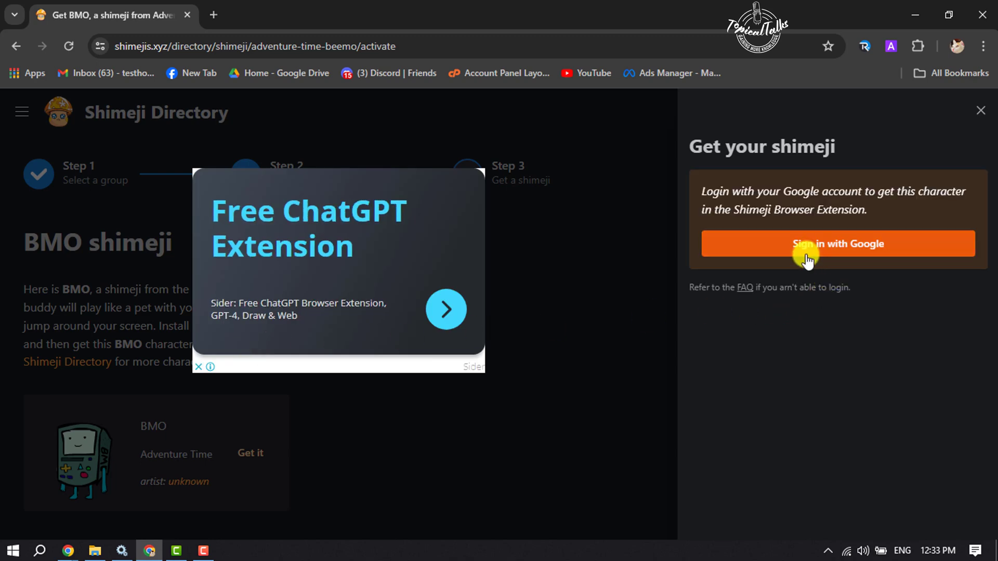
pyautogui.click(855, 248)
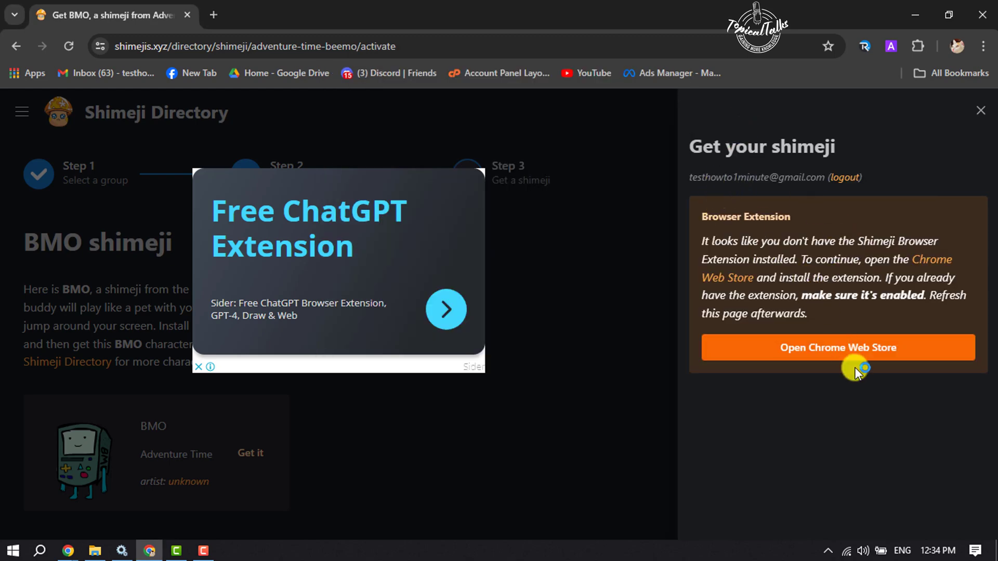
pyautogui.click(811, 356)
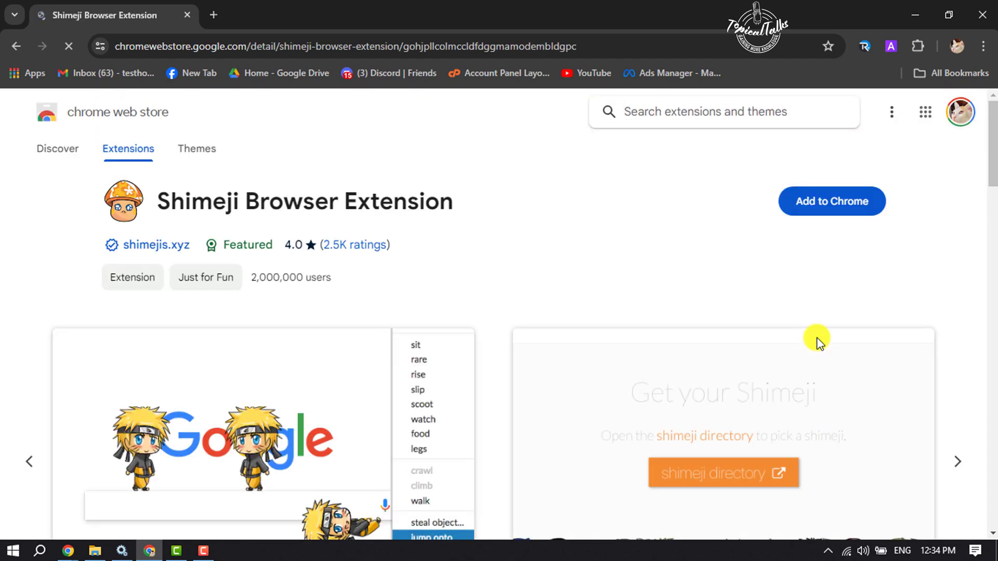
# Install Shimeji Browser Extension with 'Add extension' and pin it from the Extensions menu.
pyautogui.click(839, 218)
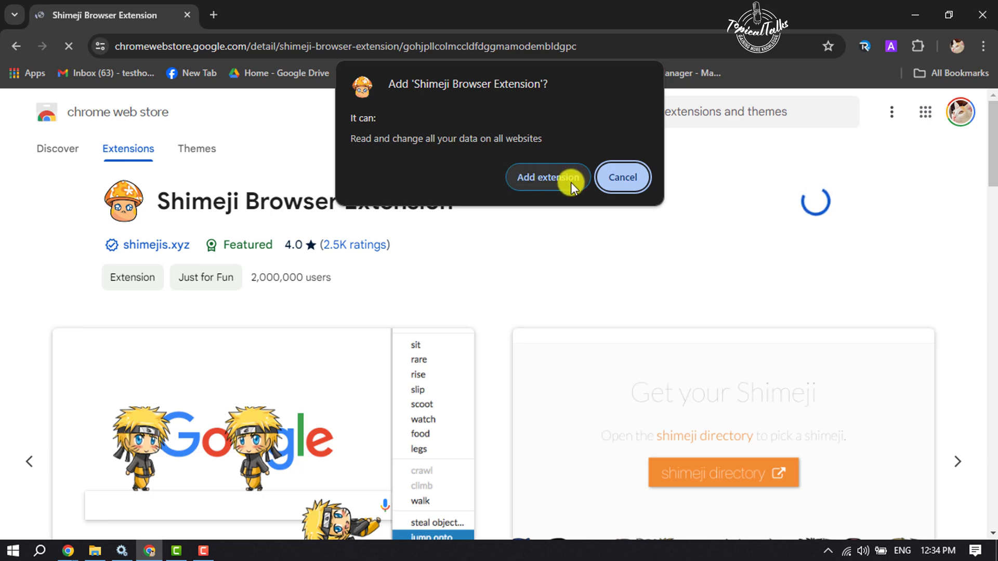
pyautogui.click(571, 180)
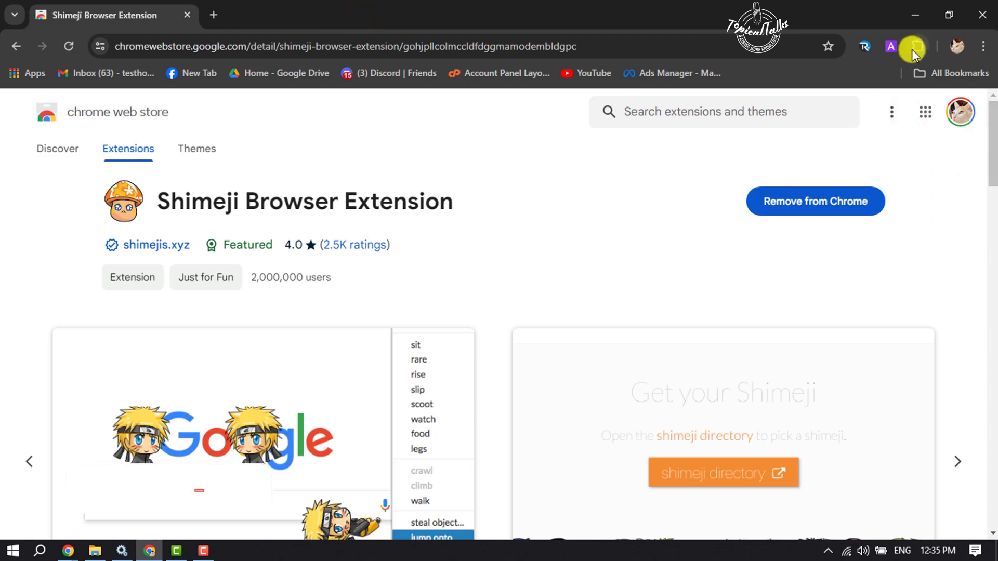
pyautogui.click(917, 44)
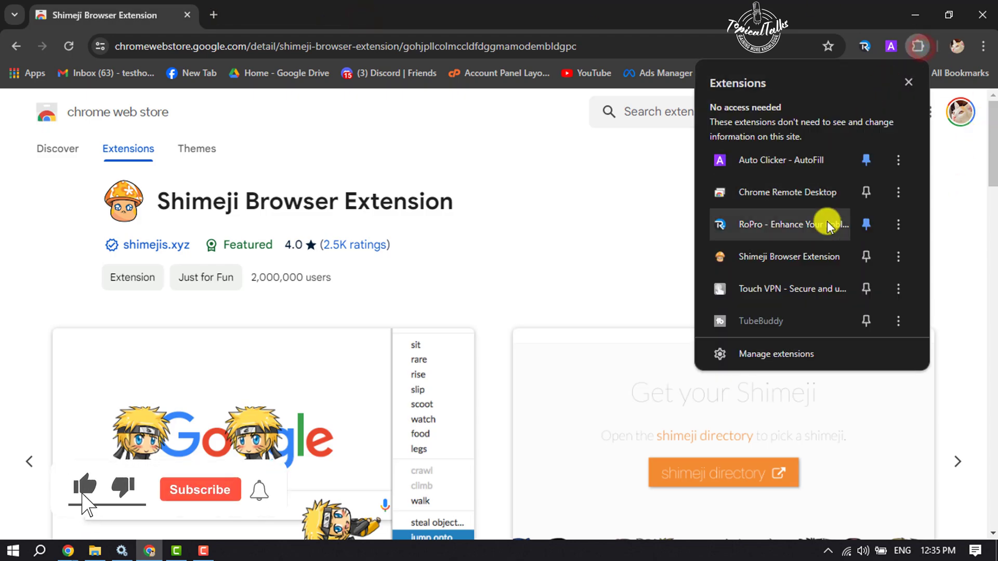
pyautogui.click(866, 256)
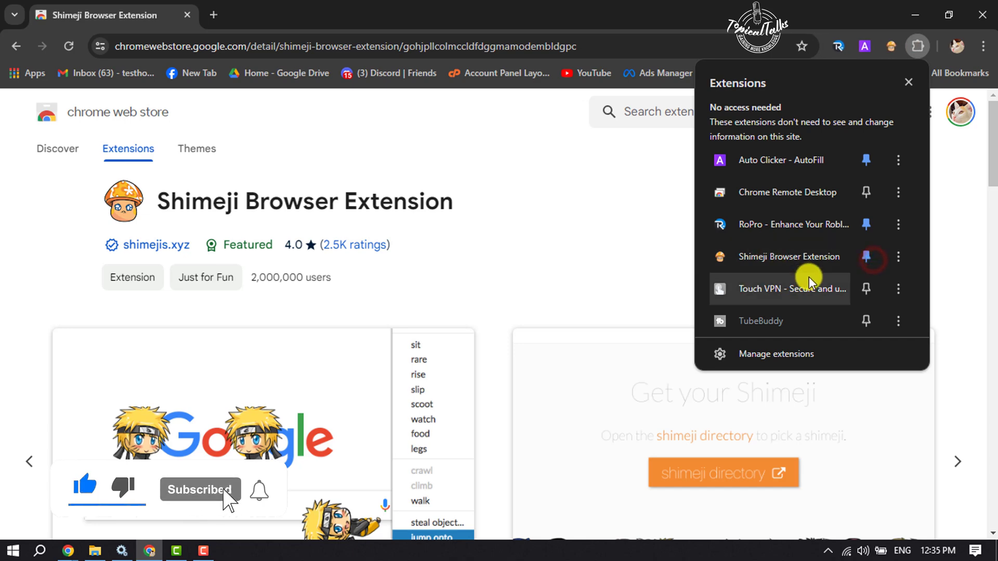
pyautogui.click(607, 250)
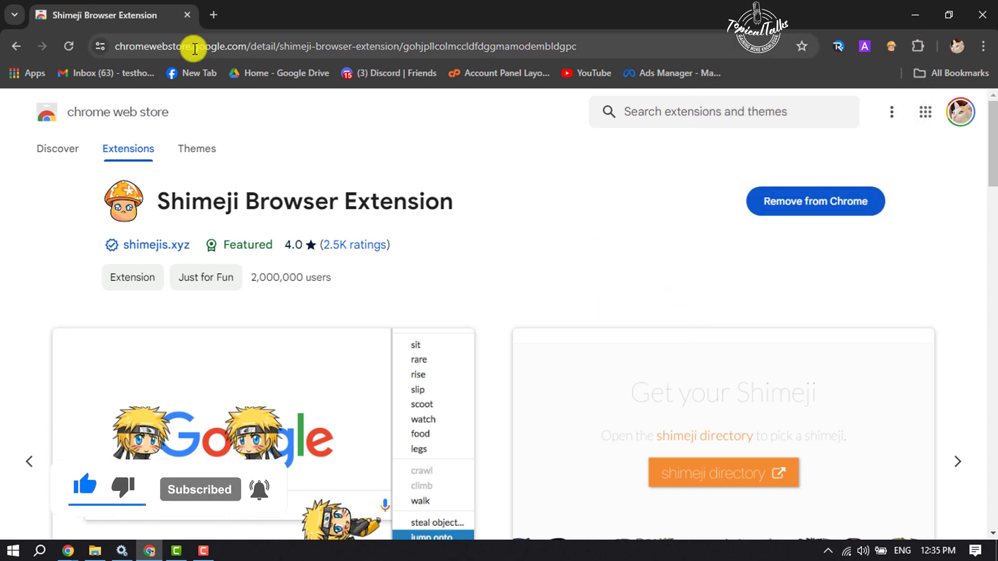
# Load google.com in a new tab and switch the Shimejis extension toggle on.
pyautogui.click(222, 11)
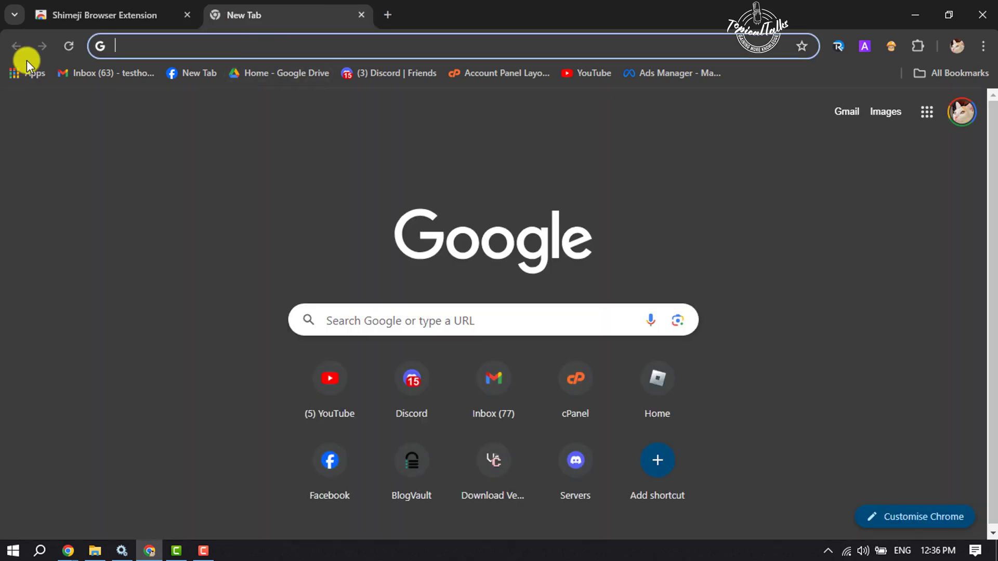
pyautogui.write('google.com')
pyautogui.press('Return')
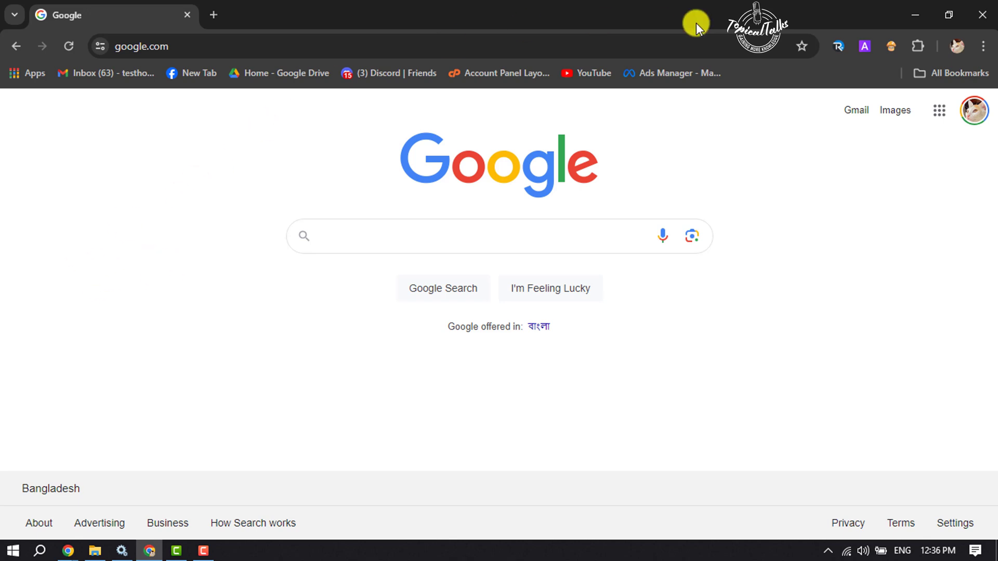
pyautogui.click(891, 46)
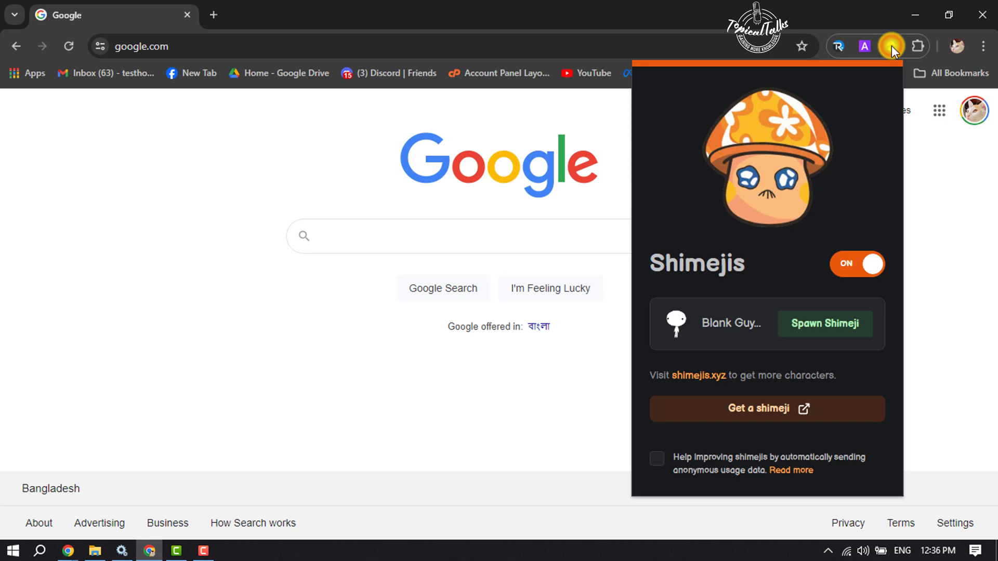
pyautogui.click(864, 270)
# Dismiss the extension popup and drag a Blank Guy shimeji left along the footer.
pyautogui.click(441, 414)
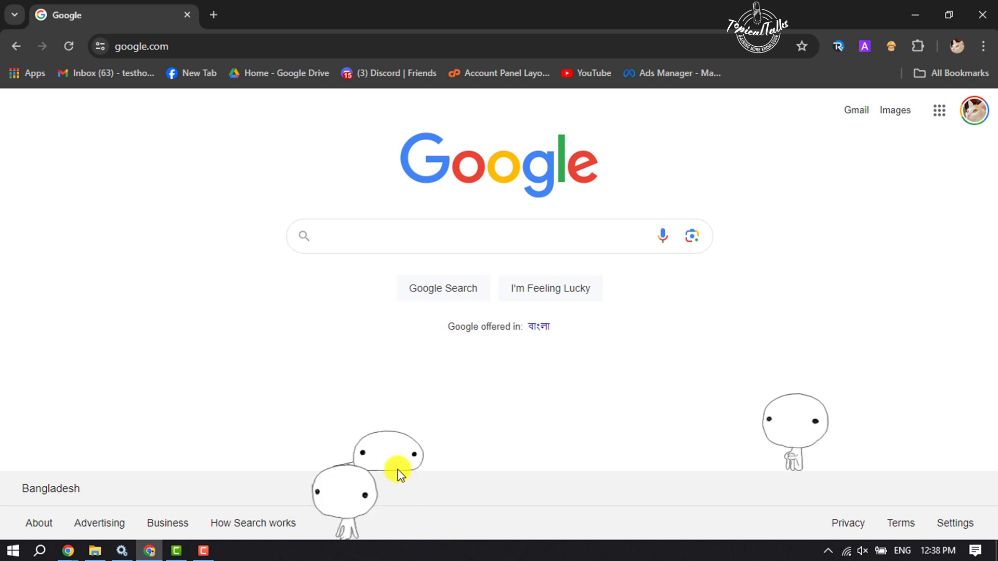
pyautogui.click(385, 453)
pyautogui.moveTo(598, 484)
pyautogui.mouseDown()
pyautogui.moveTo(520, 497)
pyautogui.moveTo(516, 442)
pyautogui.mouseUp()
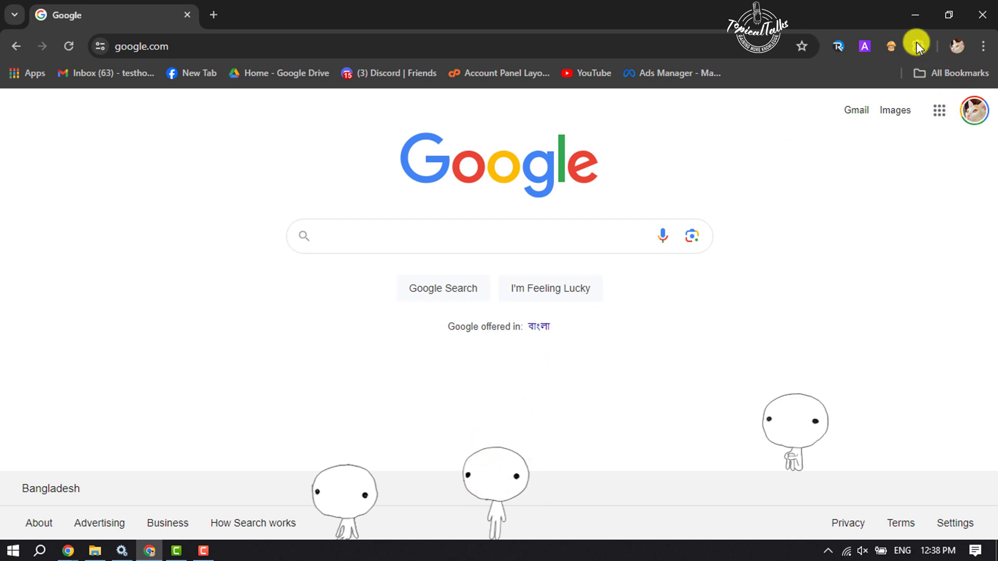
# Starting from the extension popup, browse the Shimeji Directory's Adventure Time pack to Finn's page.
pyautogui.click(889, 51)
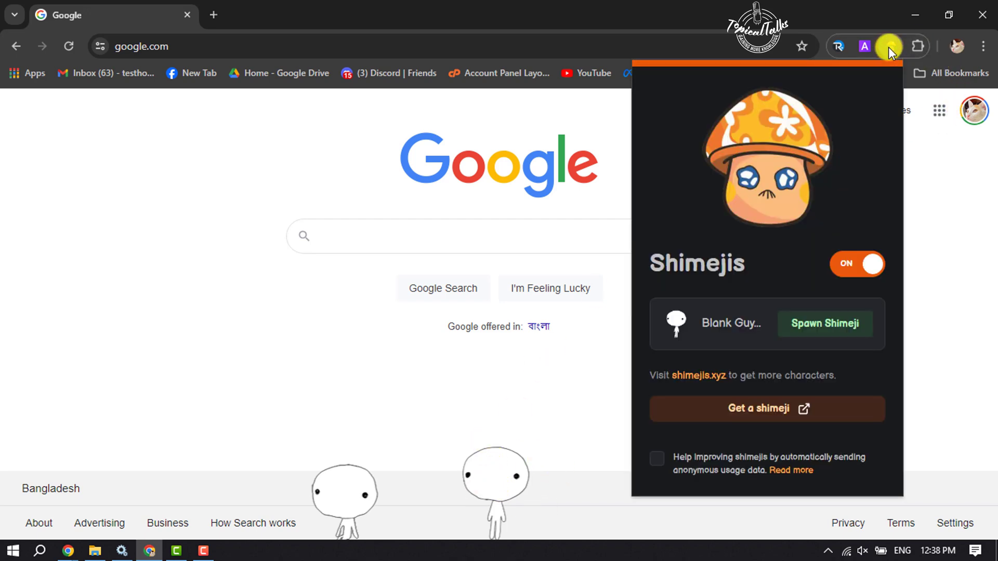
pyautogui.click(754, 418)
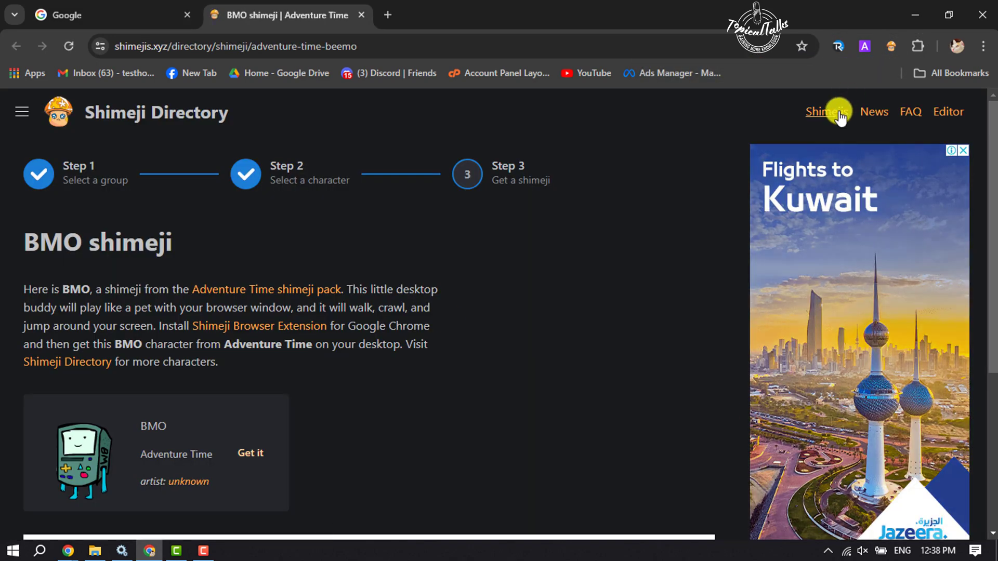
pyautogui.click(838, 113)
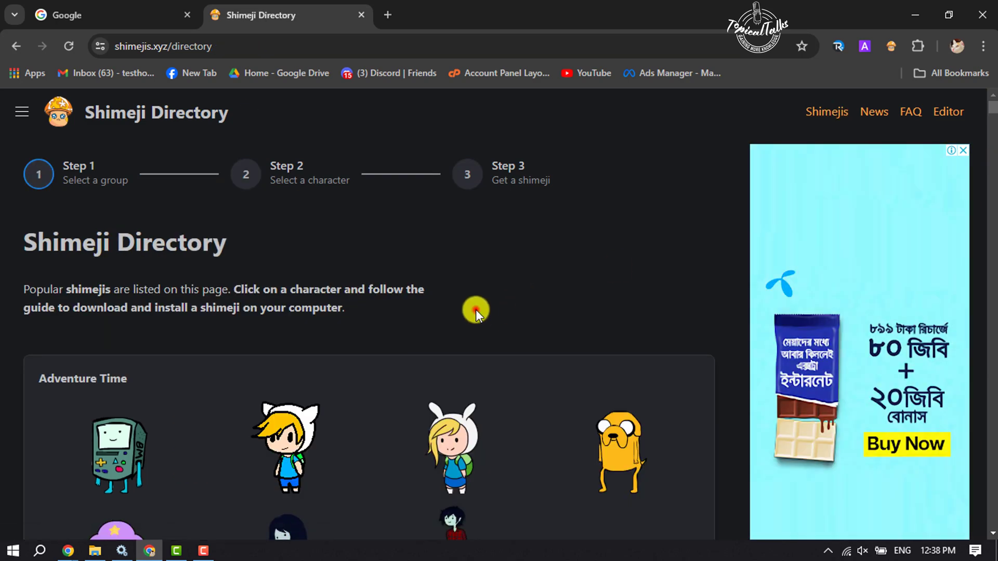
pyautogui.scroll(-3, 475, 310)
pyautogui.scroll(2, 425, 364)
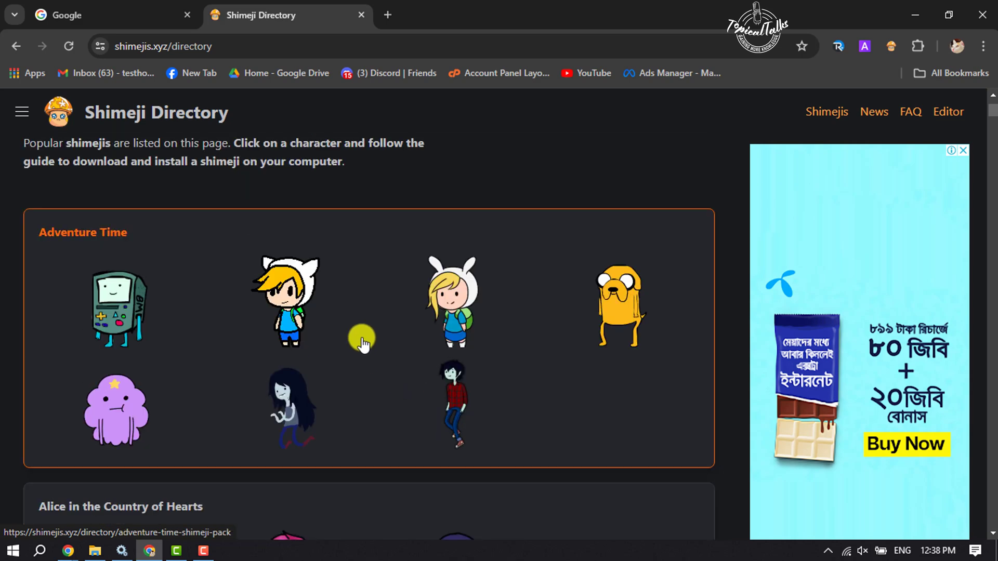
pyautogui.click(293, 300)
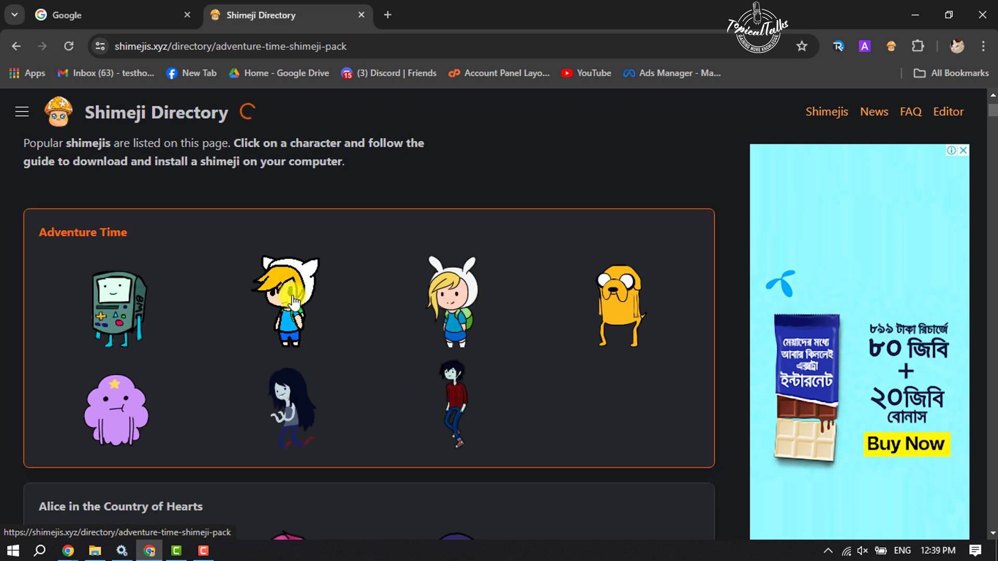
pyautogui.scroll(-3, 296, 297)
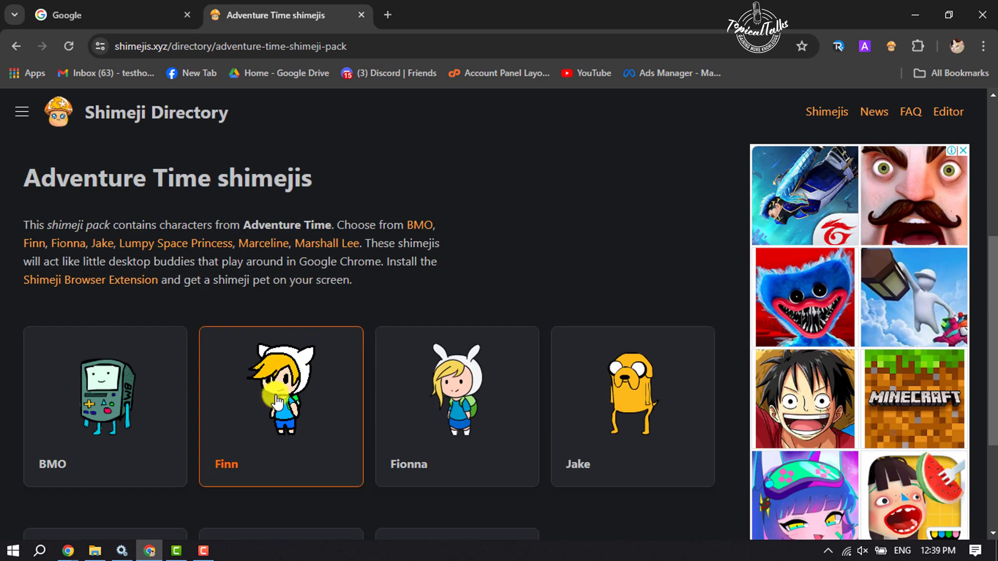
pyautogui.click(275, 405)
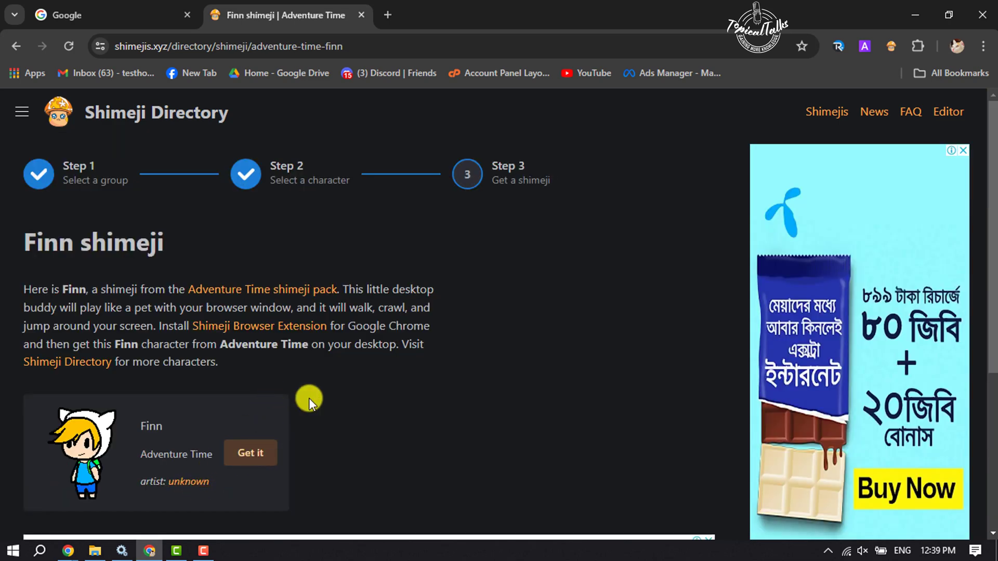
pyautogui.scroll(-3, 345, 387)
pyautogui.scroll(3, 335, 390)
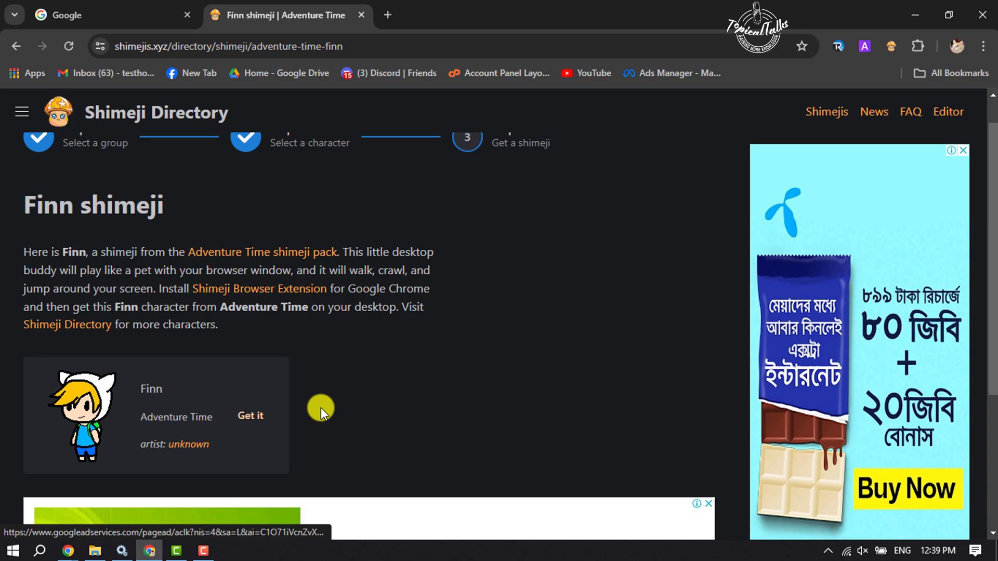
# Get and activate Finn, poke it on the page, then return to the Google tab.
pyautogui.click(256, 419)
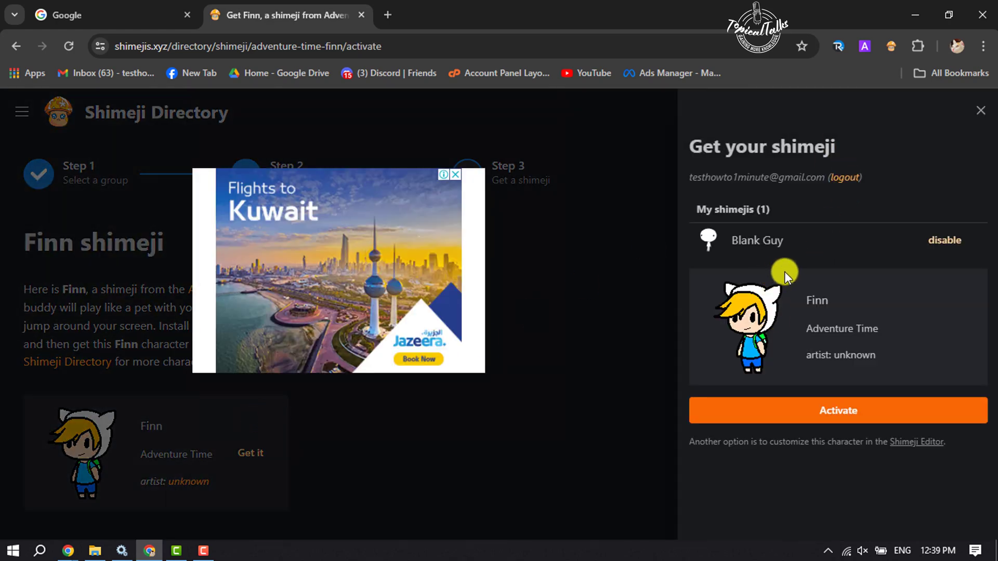
pyautogui.click(821, 416)
pyautogui.click(564, 490)
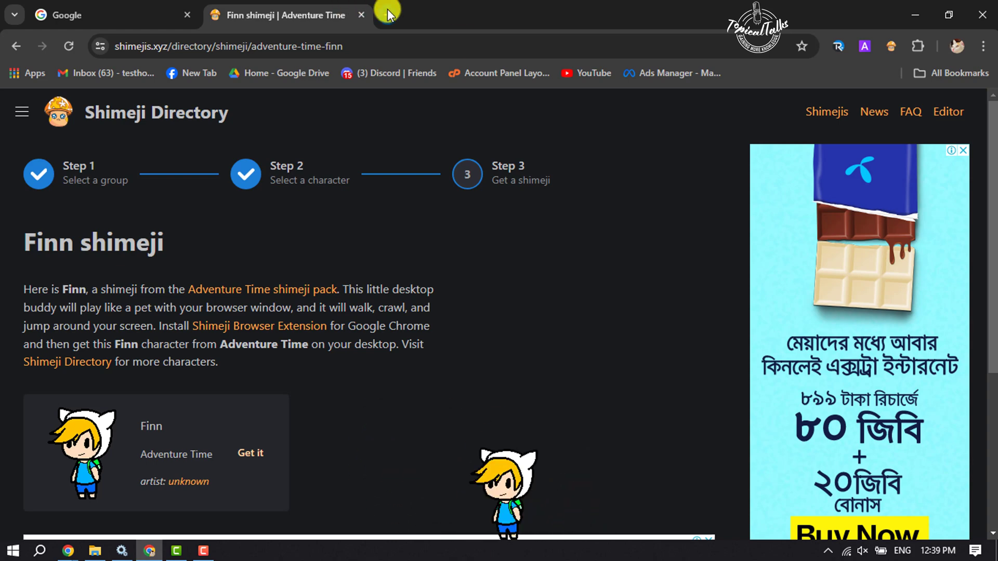
pyautogui.click(125, 9)
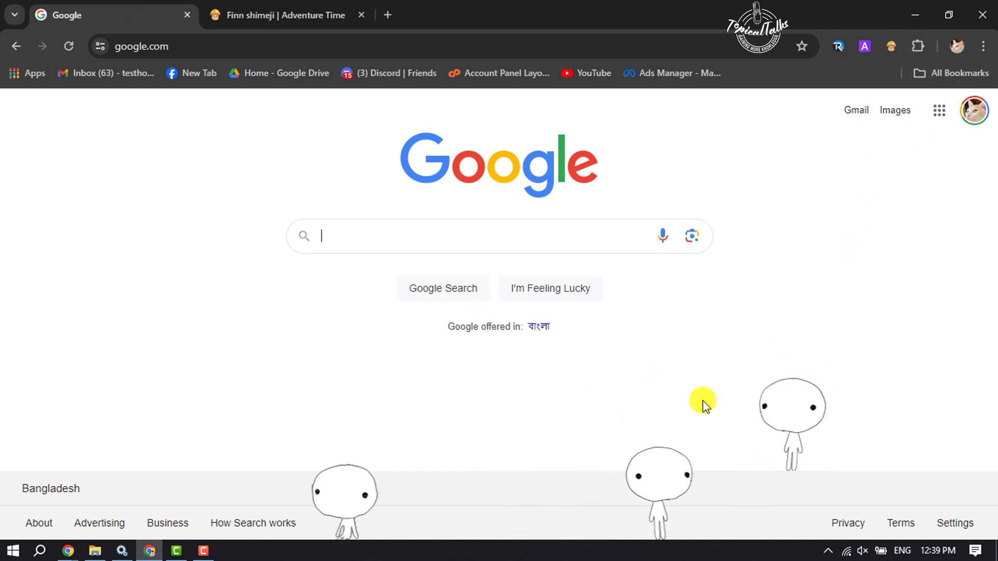
# Spawn two Finn shimejis from the Shimejis extension panel onto the Google homepage.
pyautogui.click(893, 49)
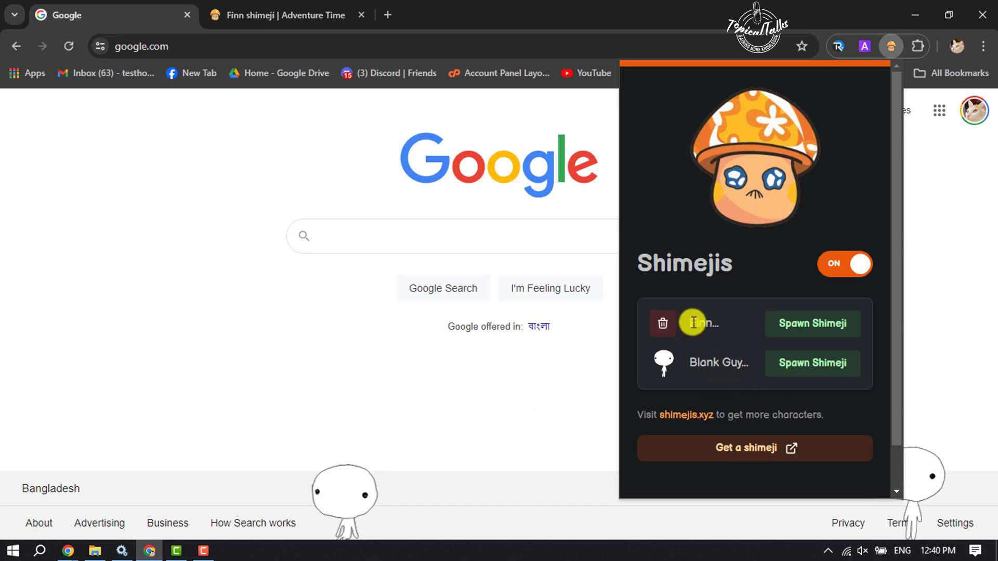
pyautogui.click(815, 329)
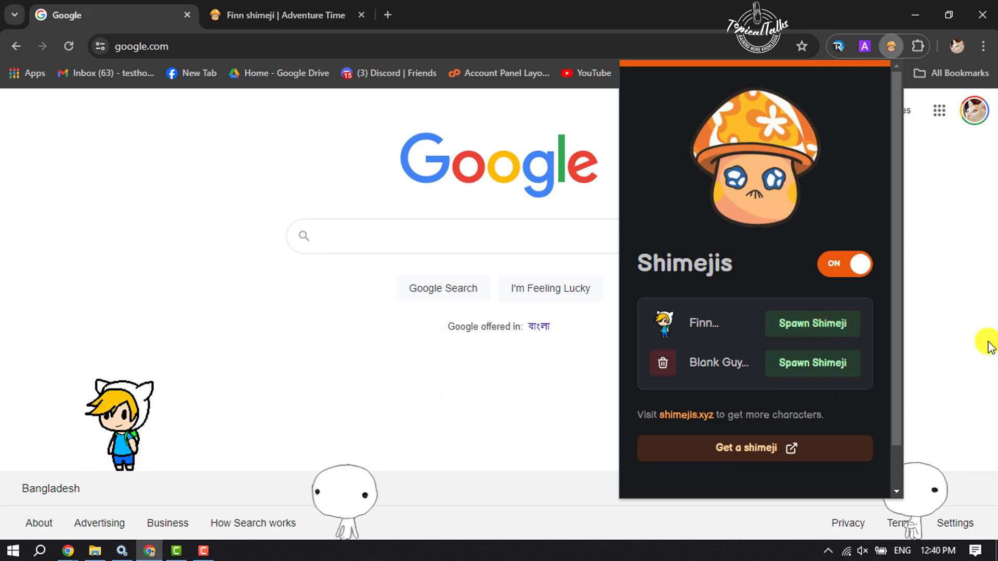
pyautogui.click(826, 330)
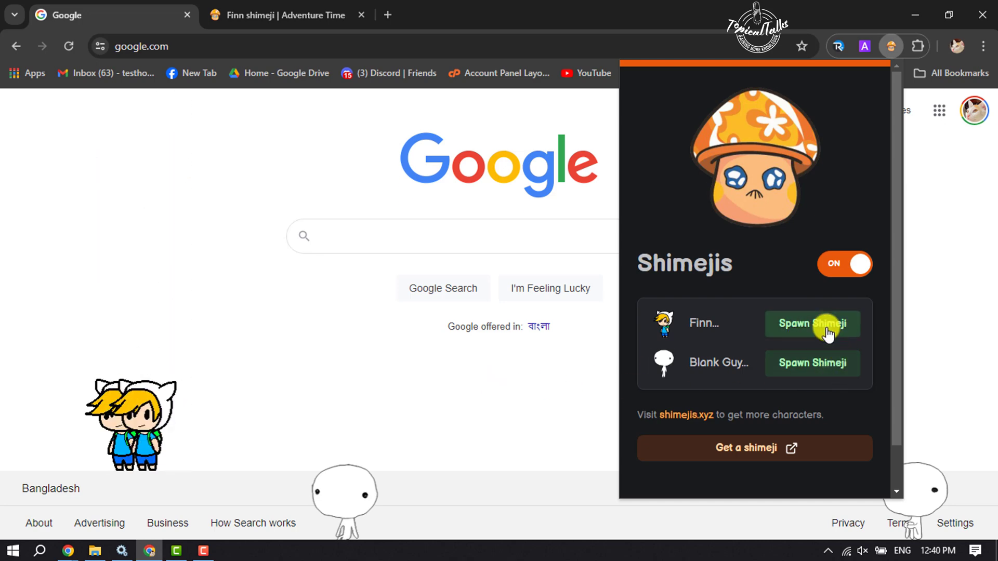
pyautogui.click(229, 424)
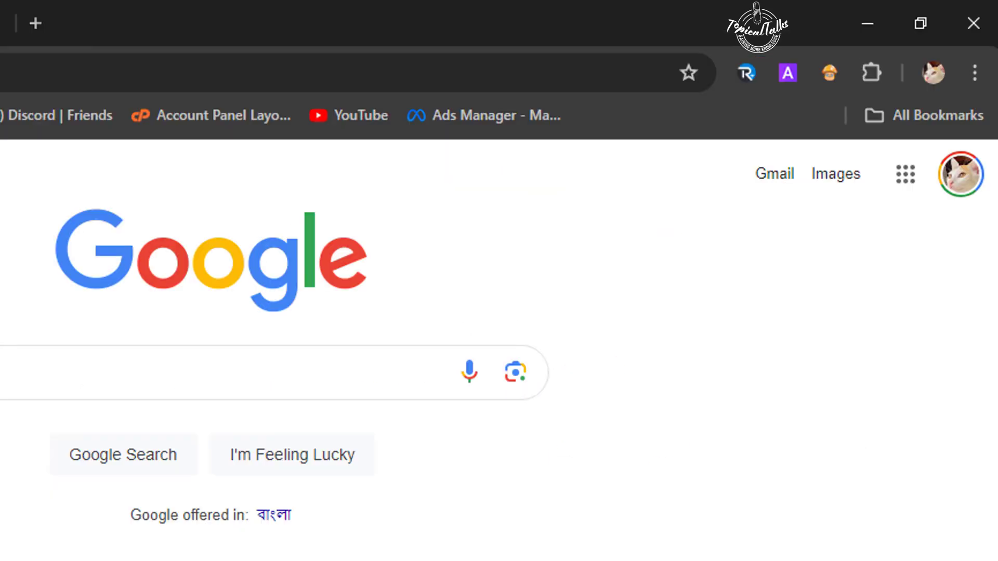
# Make the middle Finn split into two, sit down, then stand up.
pyautogui.click(715, 102)
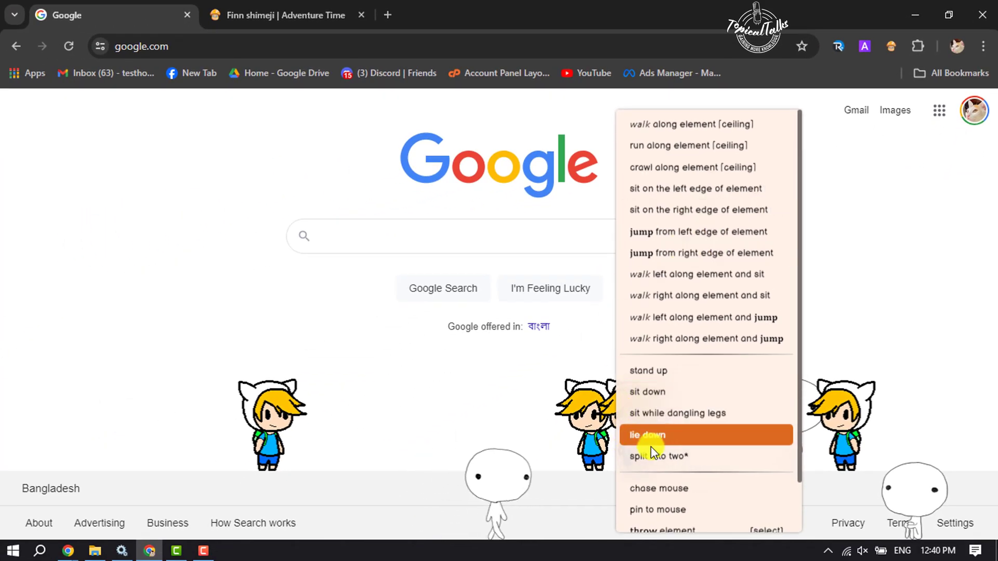
pyautogui.click(657, 452)
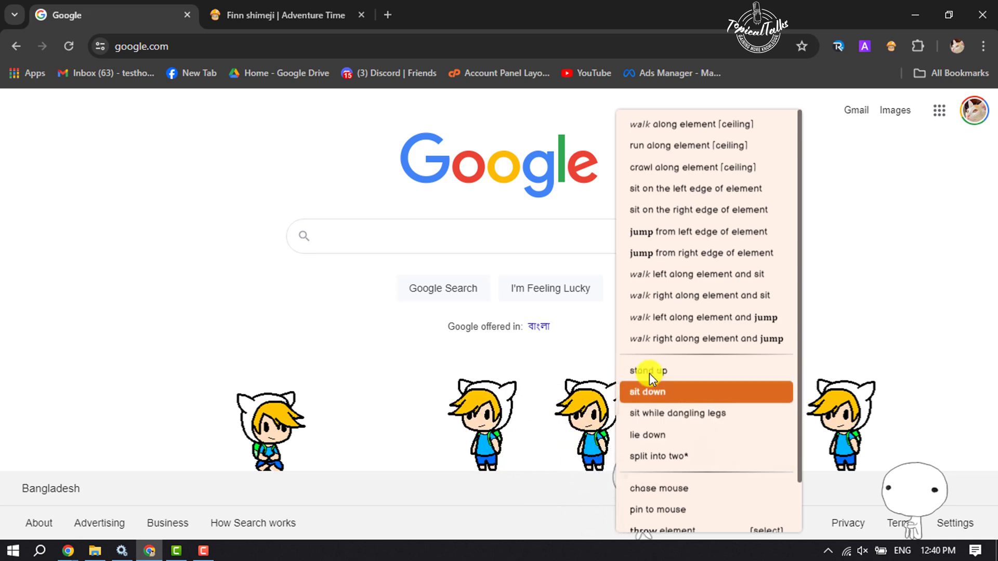
pyautogui.click(658, 411)
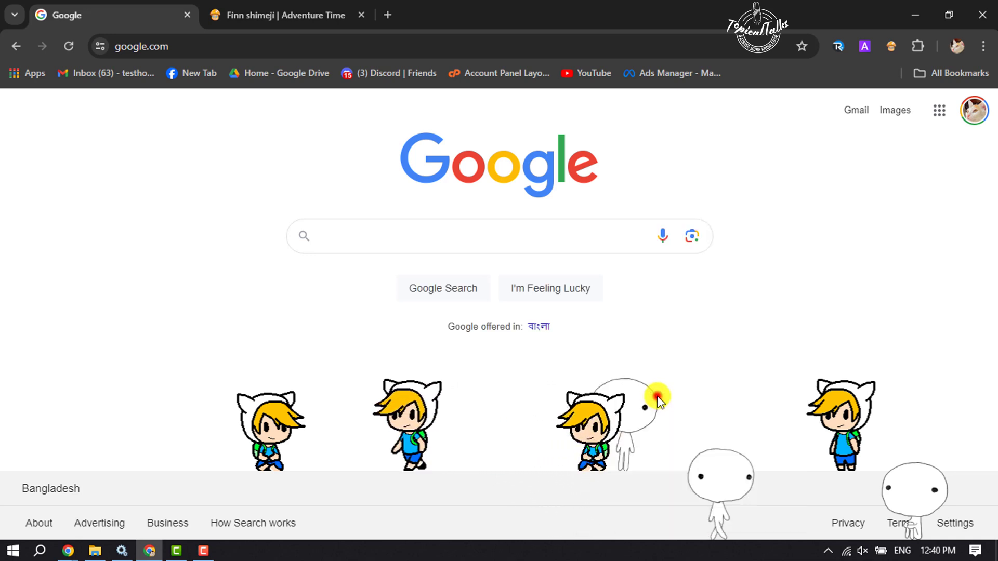
pyautogui.rightClick(599, 429)
pyautogui.click(658, 372)
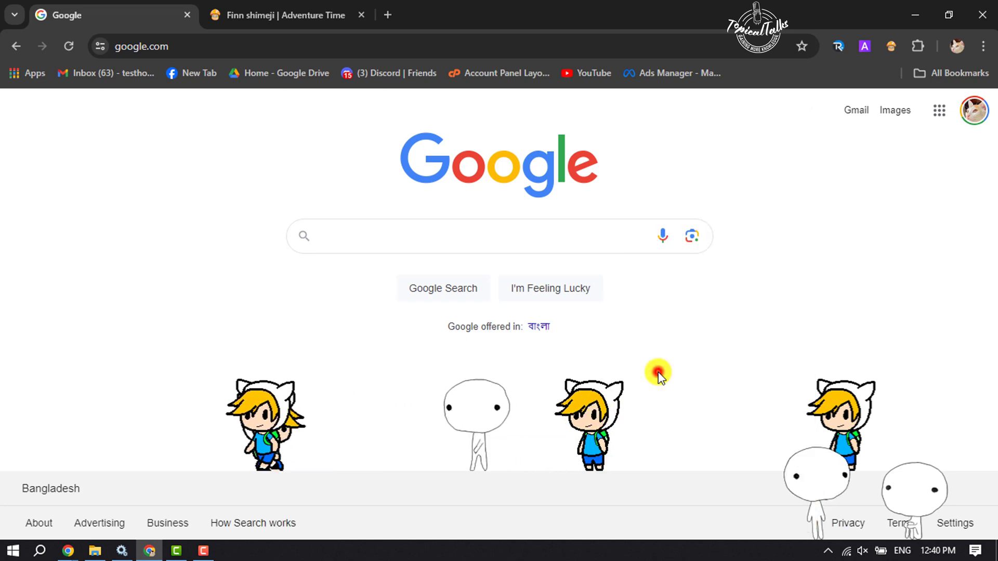
# Make a Finn jump from the right edge, switch it to sitting, and stand another Finn up.
pyautogui.rightClick(600, 422)
pyautogui.click(680, 257)
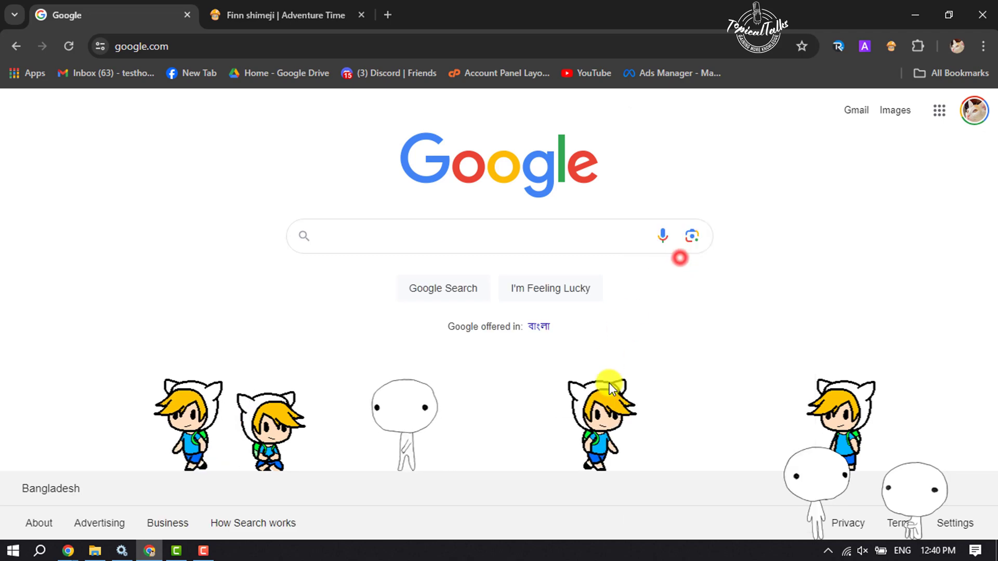
pyautogui.rightClick(623, 417)
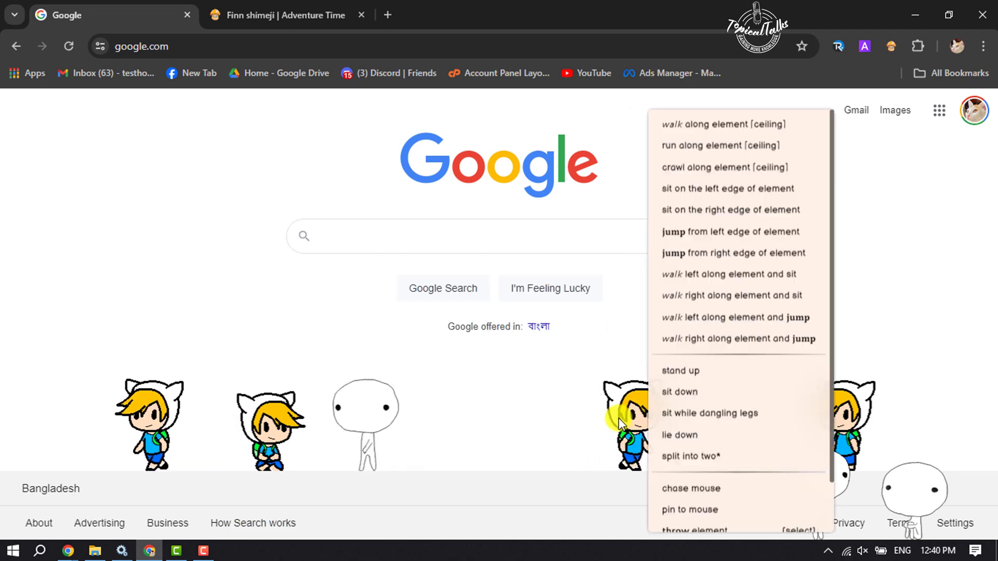
pyautogui.click(685, 218)
pyautogui.rightClick(675, 421)
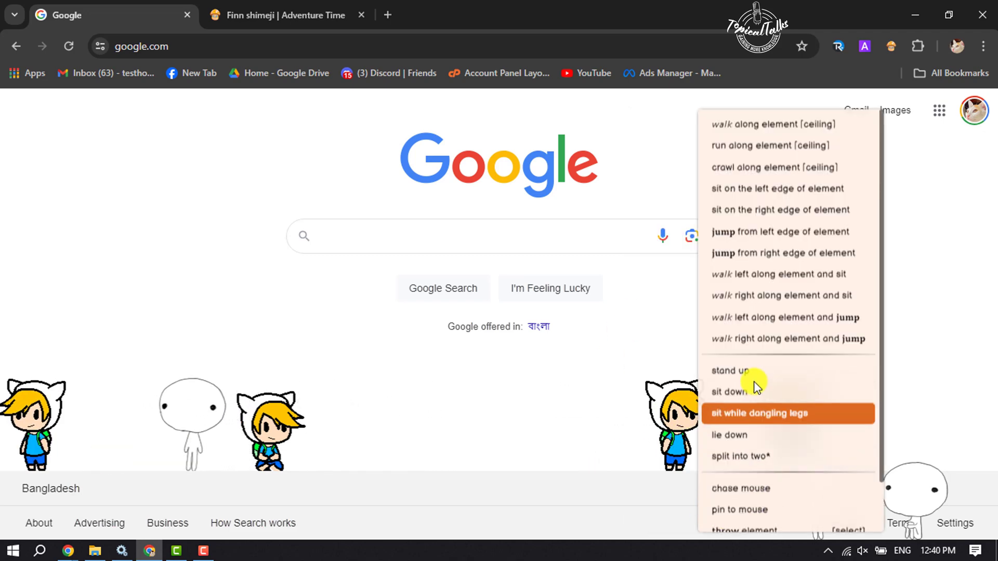
pyautogui.click(754, 198)
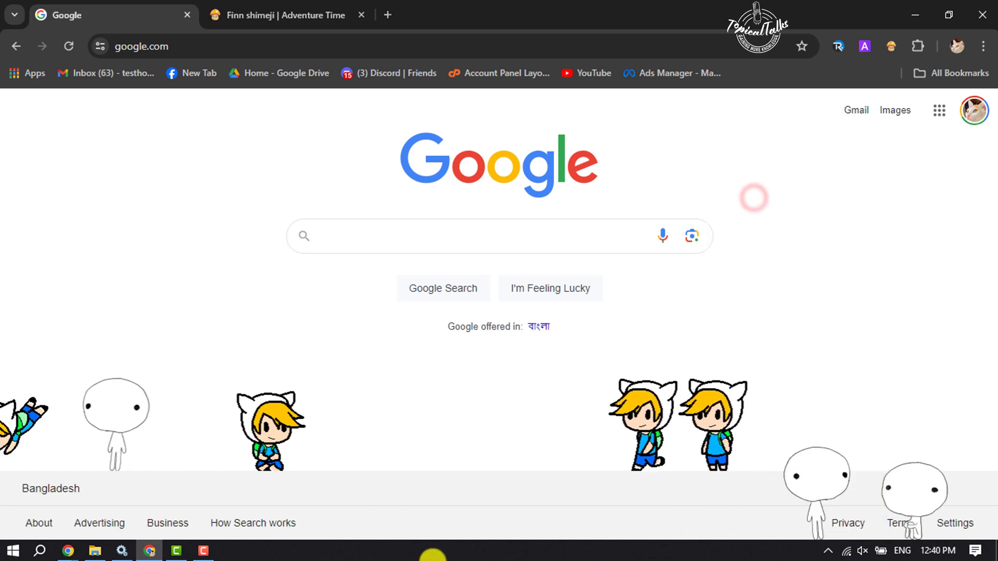
pyautogui.rightClick(274, 444)
pyautogui.click(359, 374)
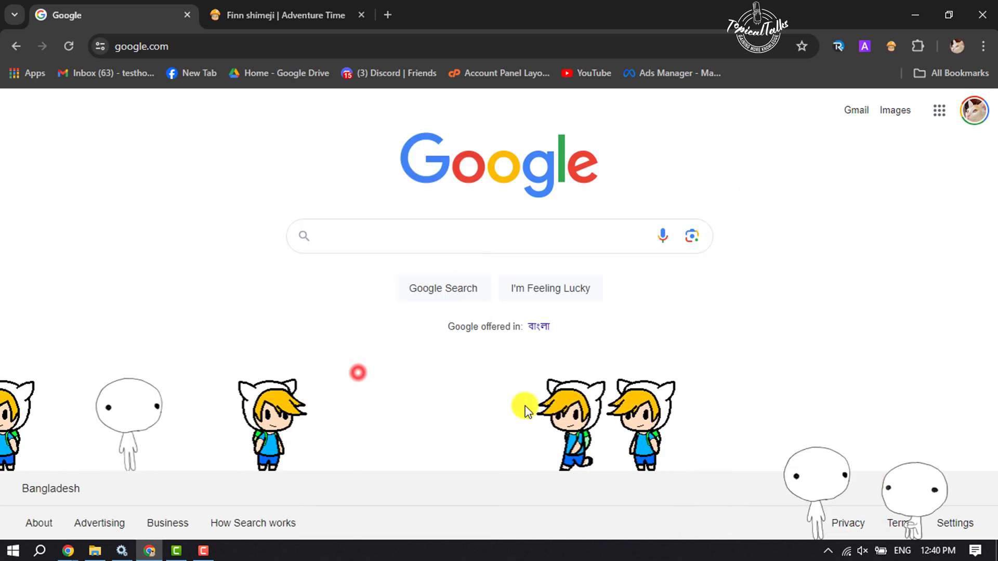